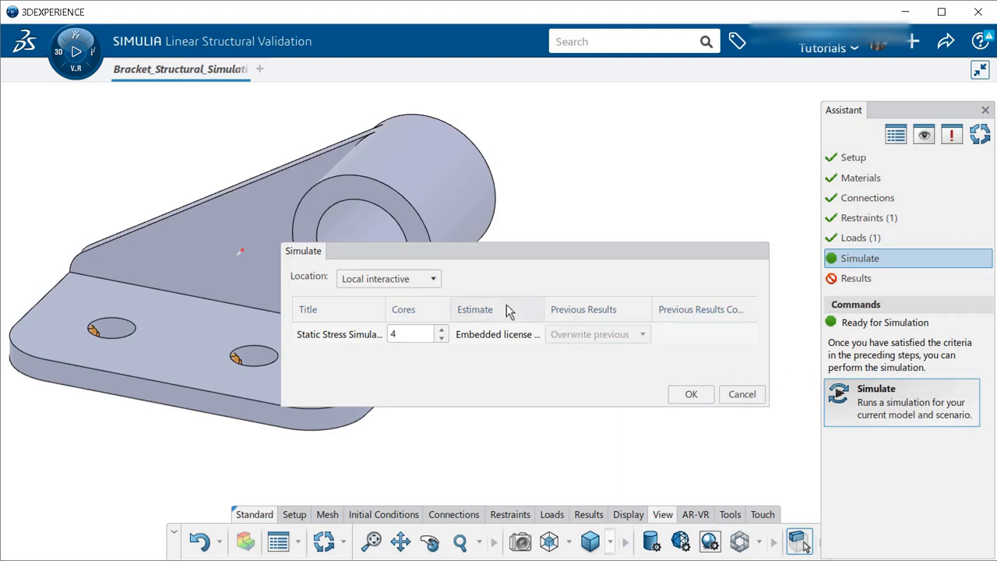
- Run the static stress simulation at the Local interactive location using 4 cores
click(434, 282)
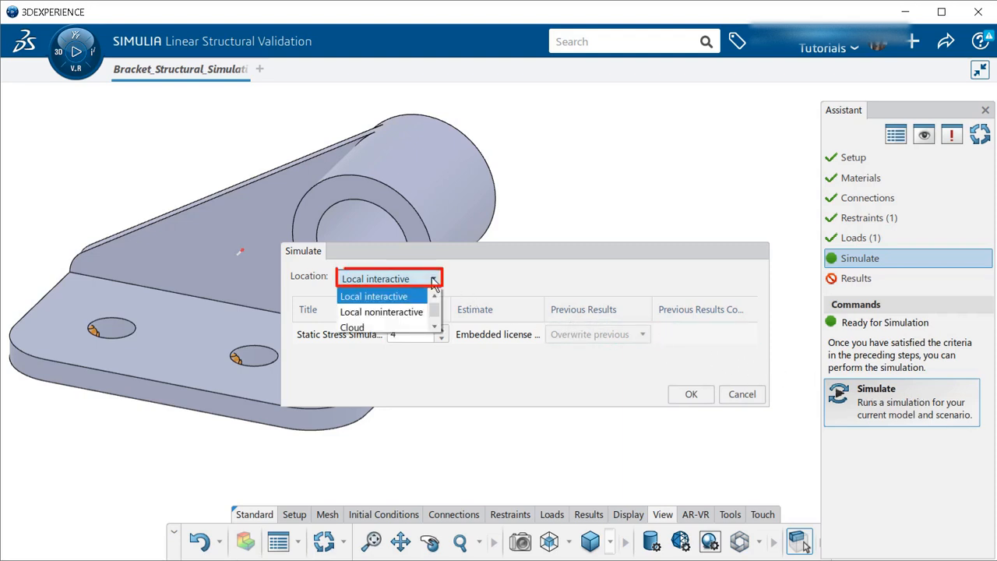
click(434, 282)
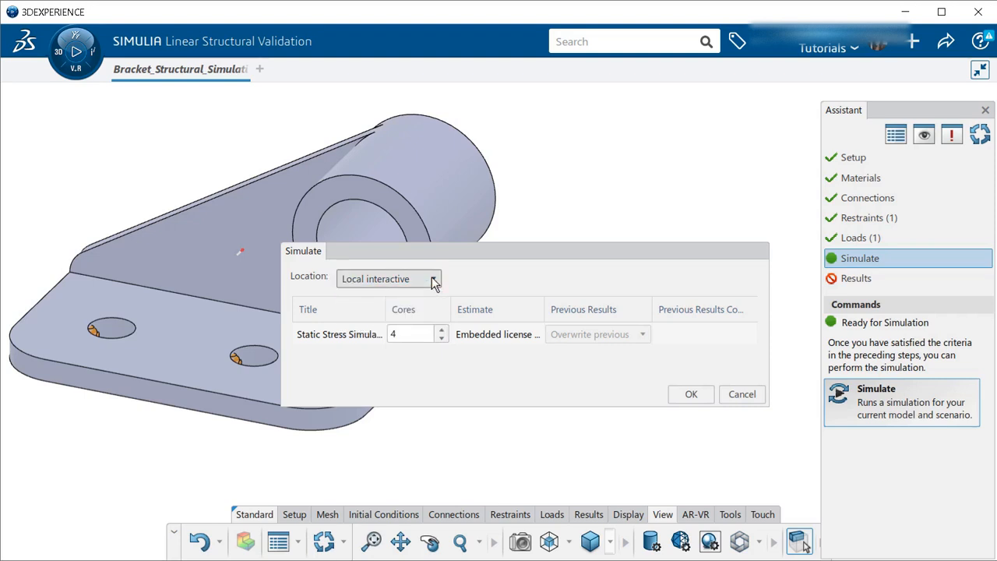
click(426, 334)
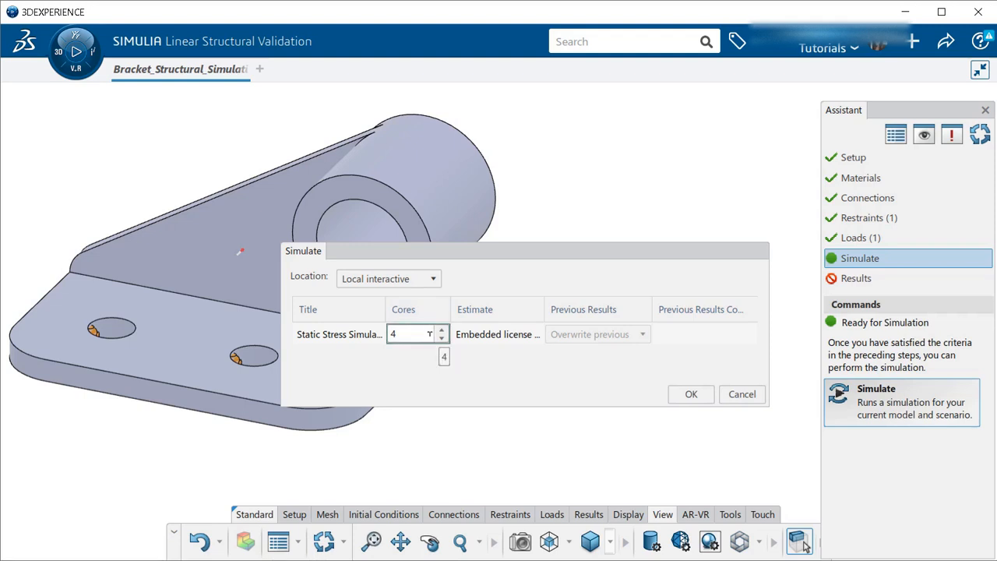
click(686, 398)
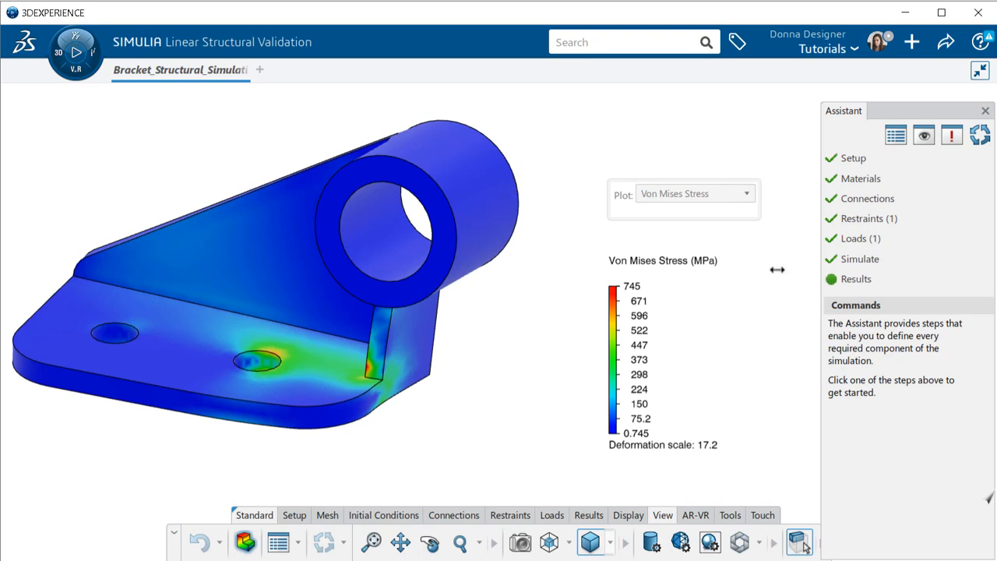
- Show the global minimum and maximum values on the bracket's Von Mises Stress plot, and remove the markers after viewing them
click(865, 280)
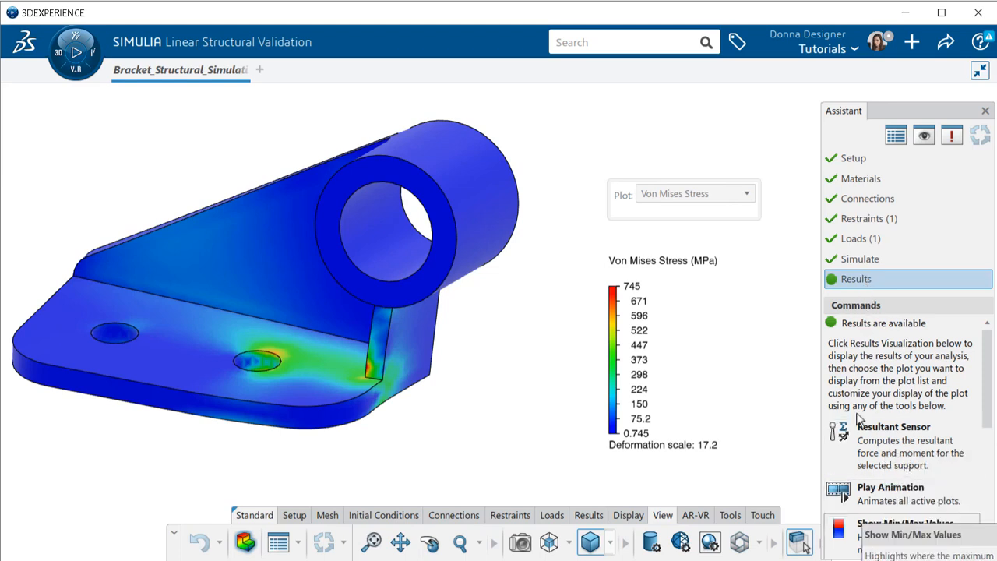
click(851, 550)
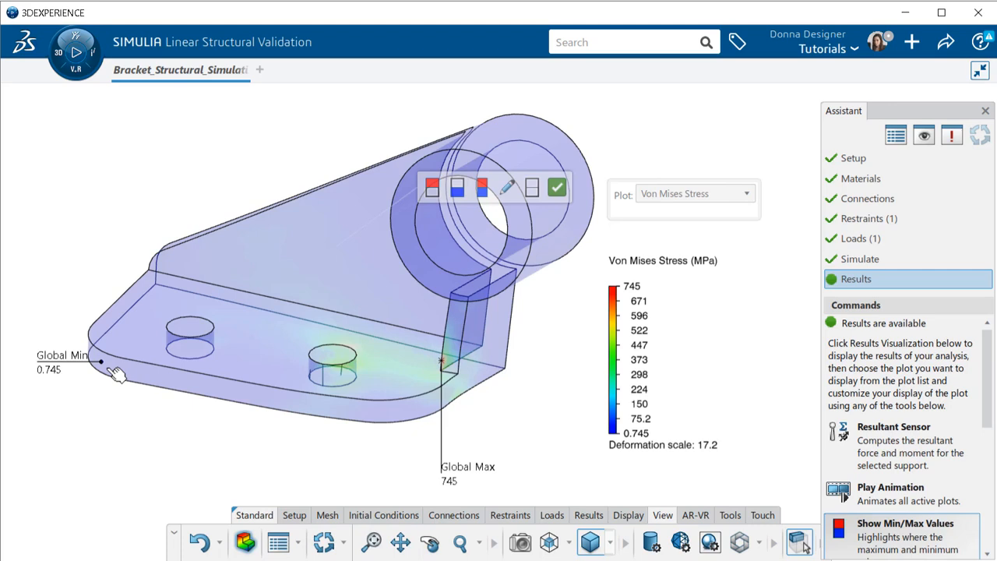
click(533, 187)
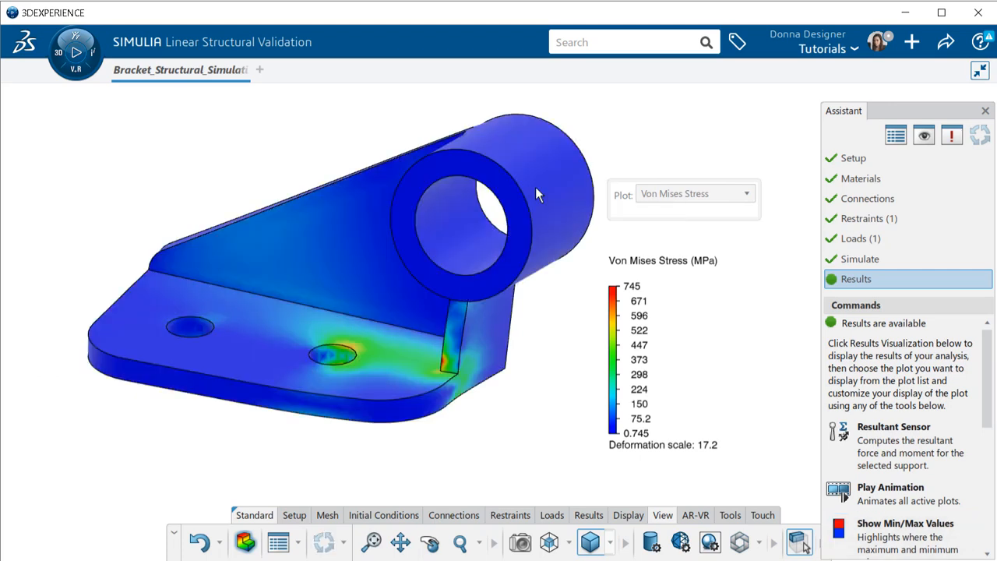
- Switch the results plot to Displacement and play its animation, stopping it after viewing the bracket's motion
click(682, 194)
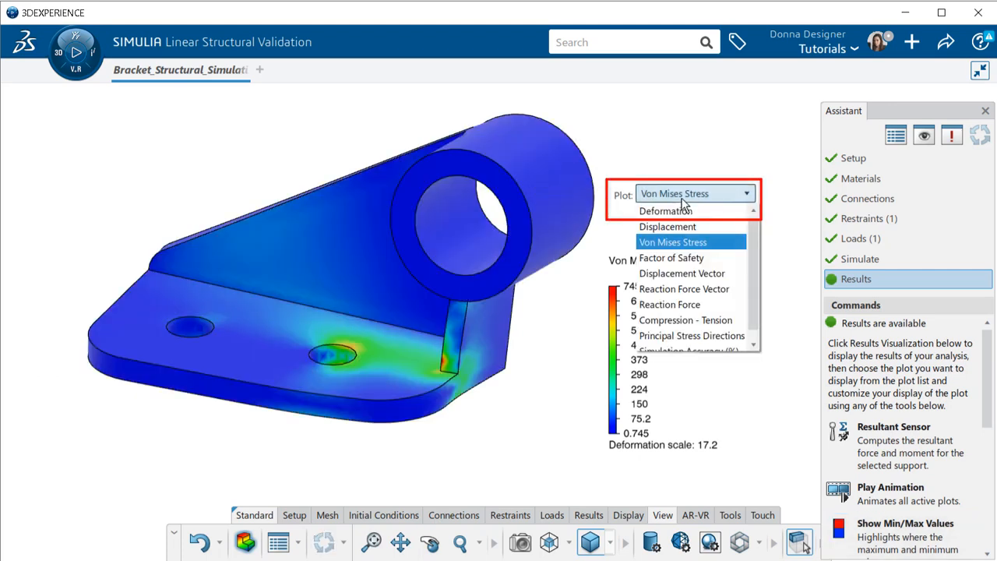
click(679, 226)
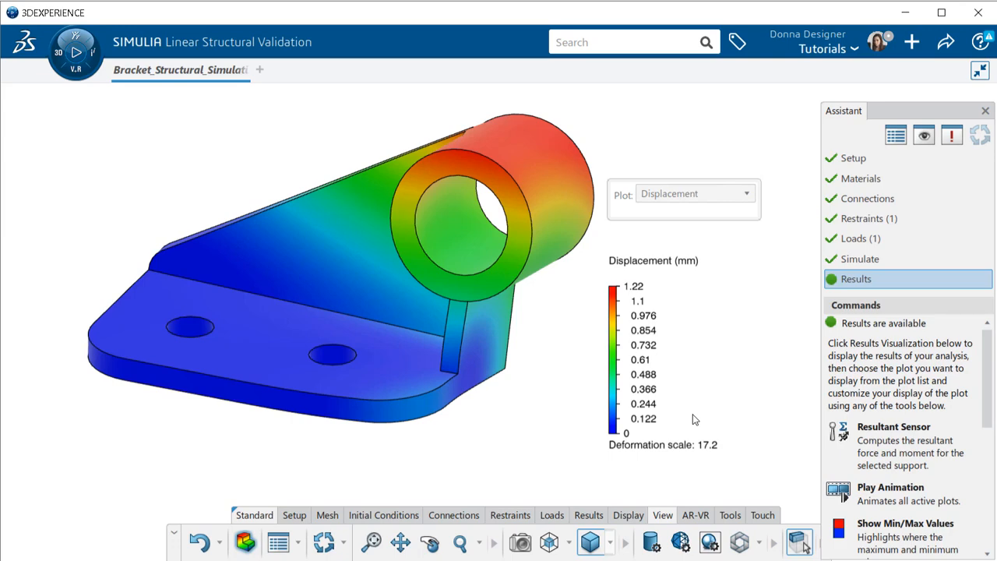
click(893, 497)
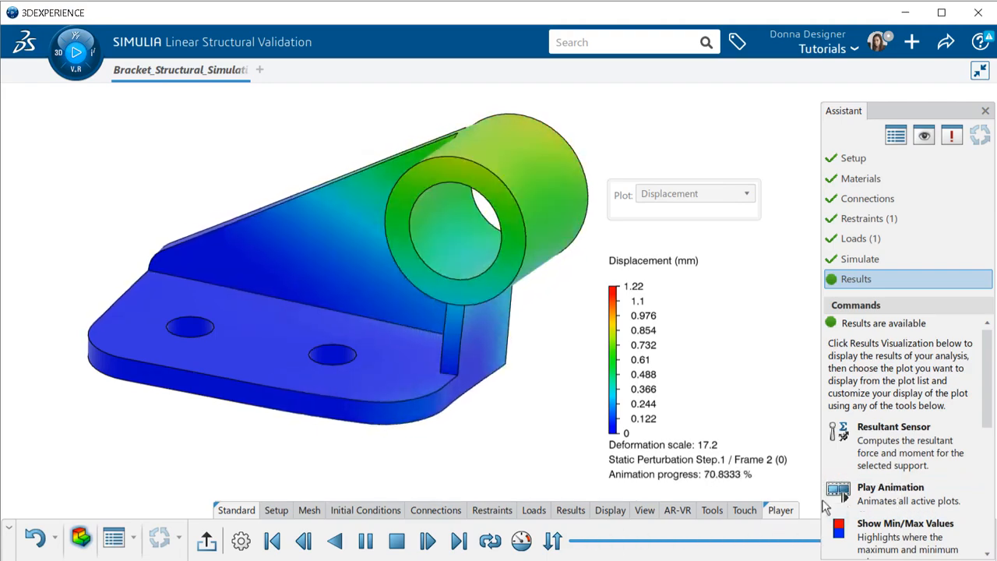
click(397, 541)
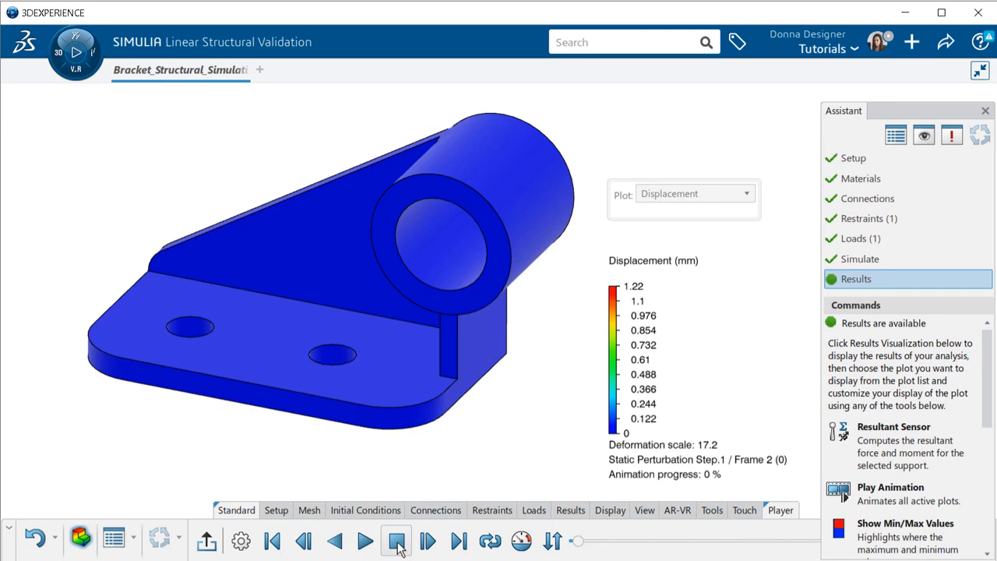
- Set the displacement animation's number of frames to 50 and exit the animation player
click(241, 540)
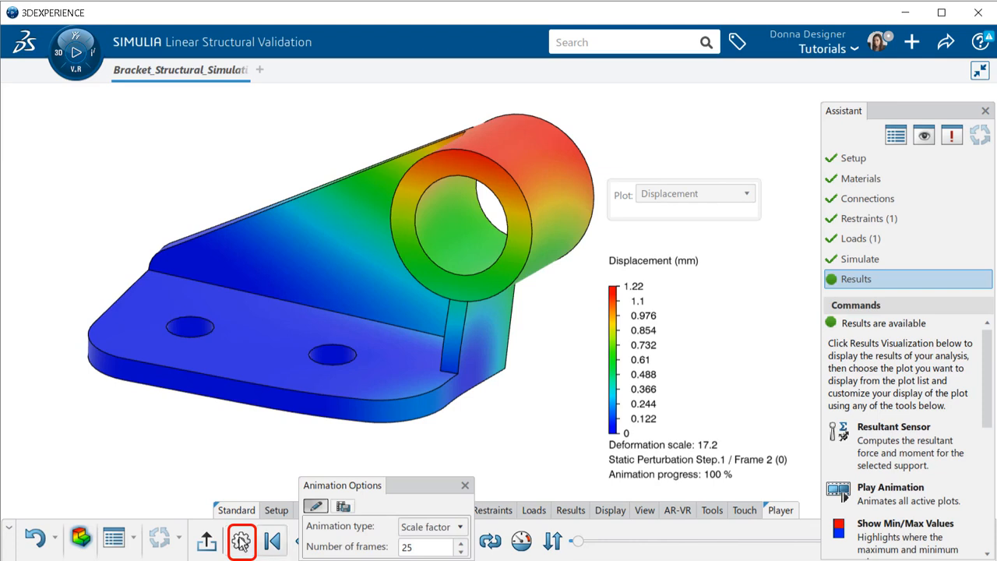
drag(404, 489, 170, 126)
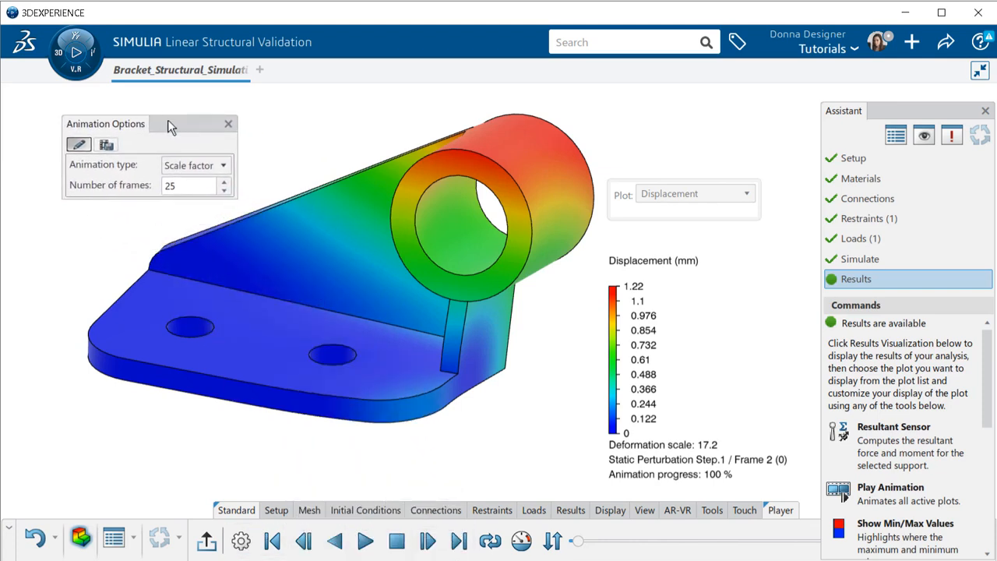
click(180, 186)
key(BackSpace)
key(BackSpace)
text(50)
key(Return)
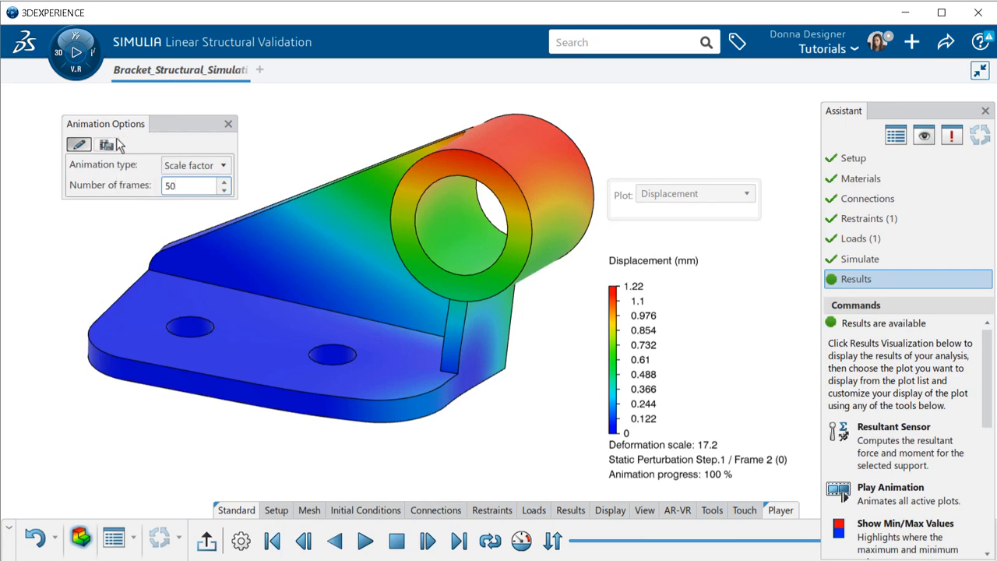
click(227, 123)
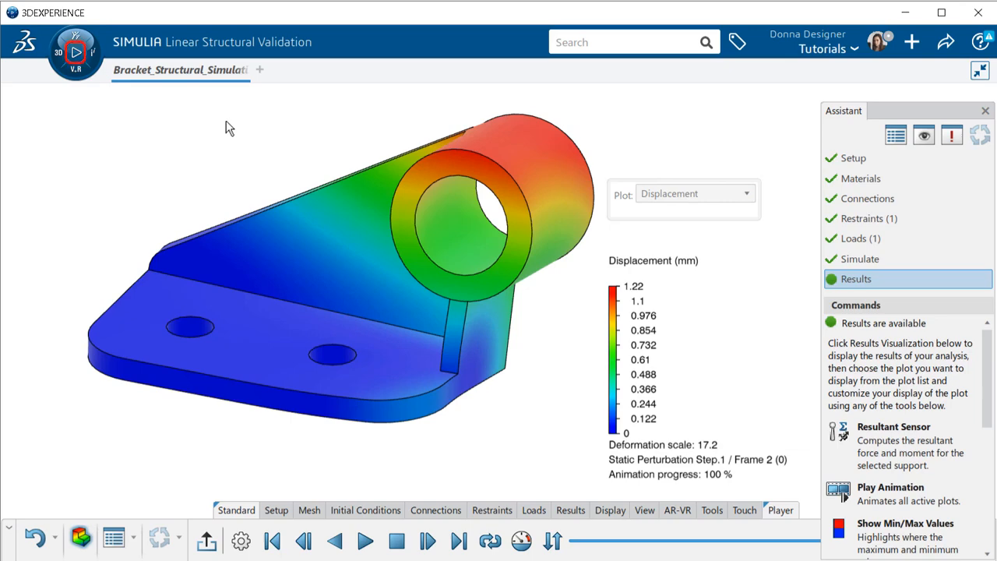
click(78, 52)
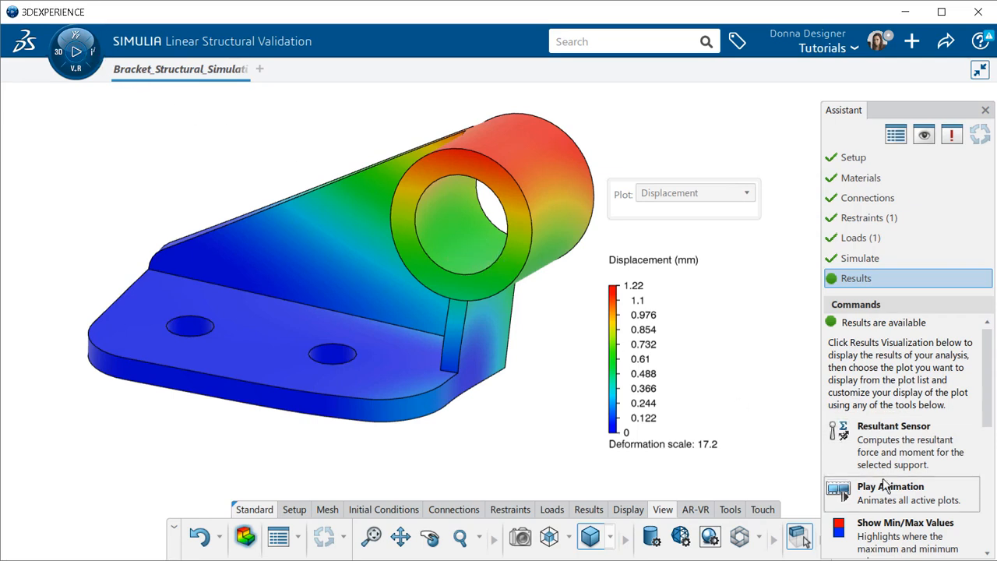
- Generate a simulation report in the Sim.dotx format with all sections and results included
scroll(884, 460, down, 2)
scroll(882, 479, down, 4)
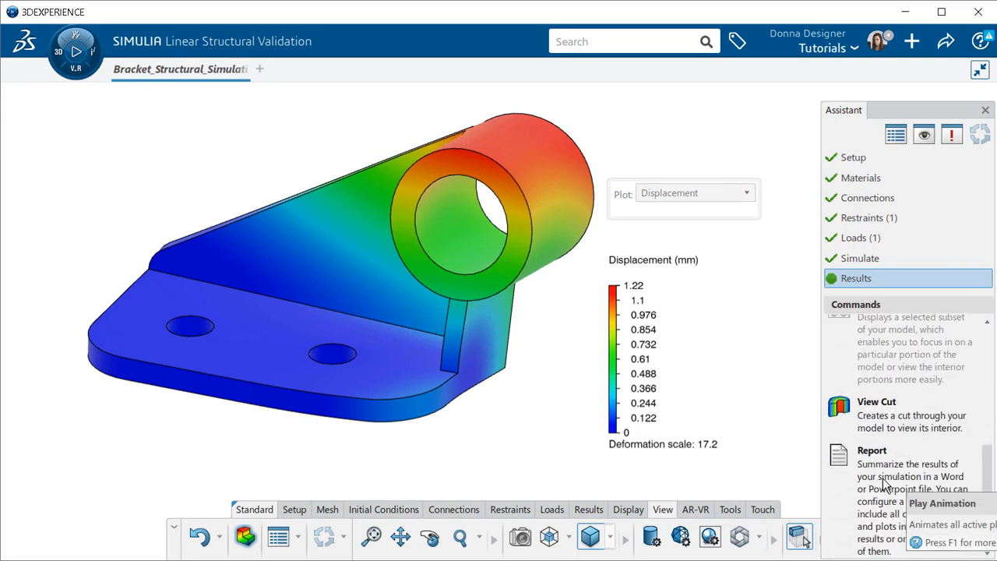
click(846, 492)
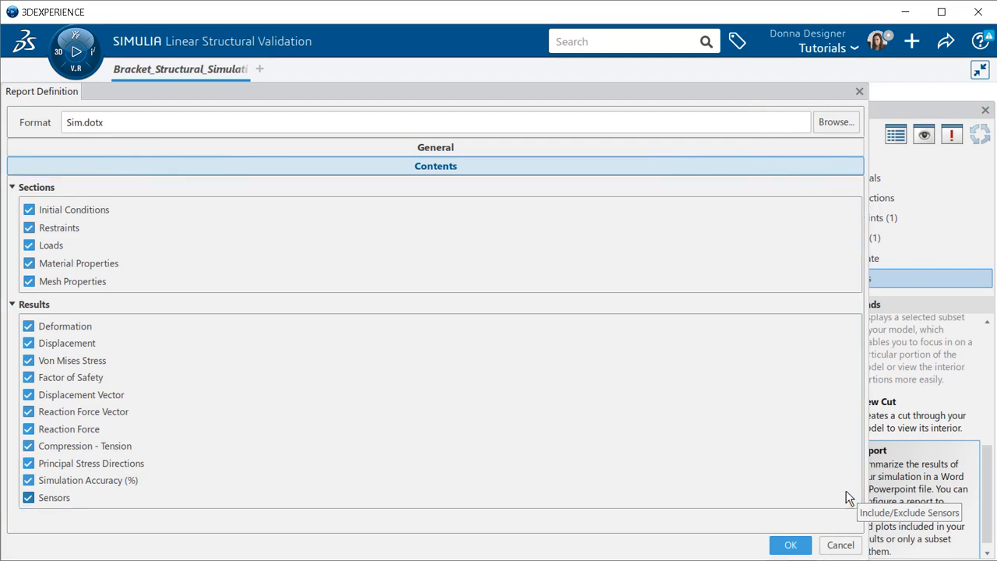
click(785, 549)
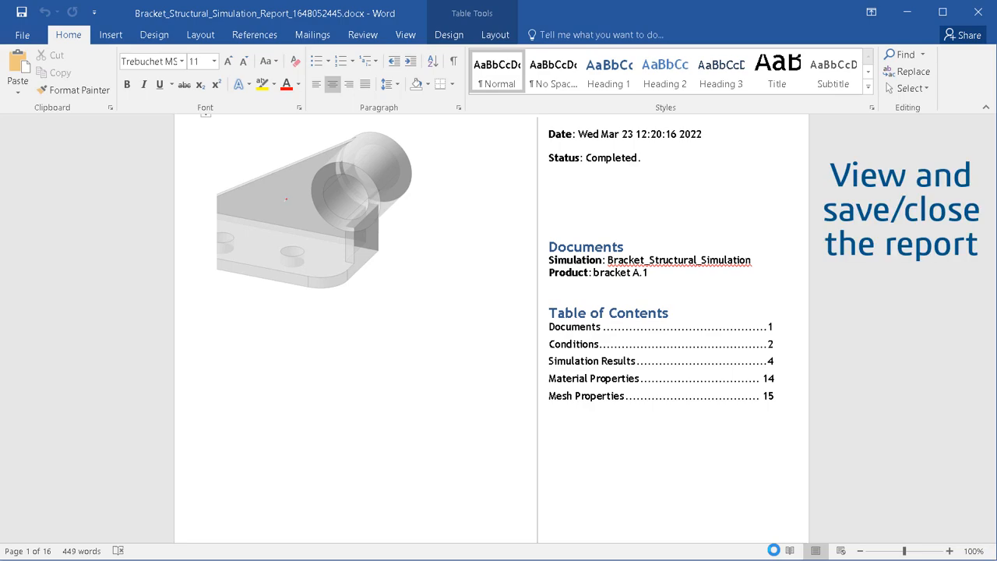
- Review the generated report in Word, from the cover page through the restraints to the deformation result, and close it
scroll(766, 503, down, 8)
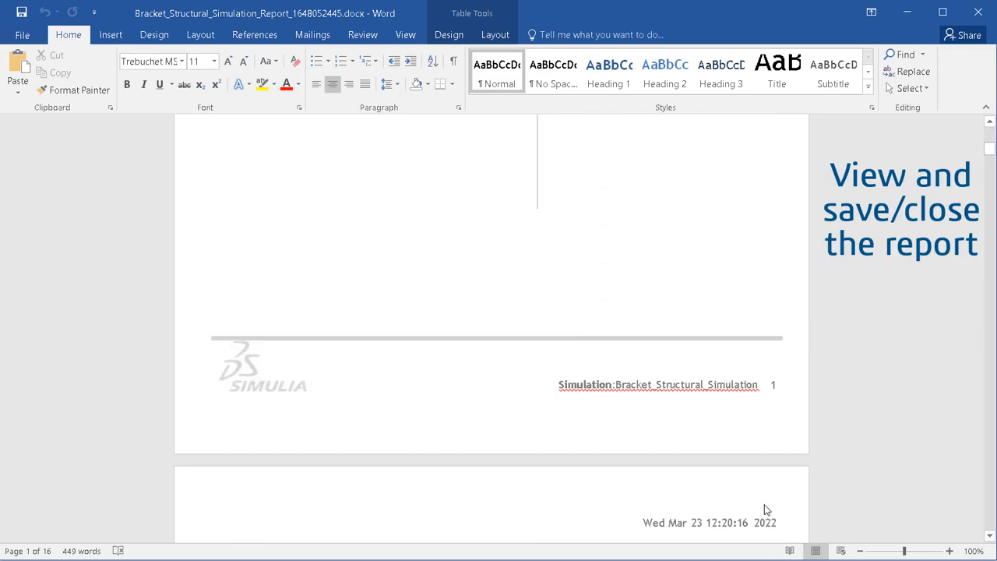
scroll(764, 504, down, 10)
scroll(765, 504, down, 10)
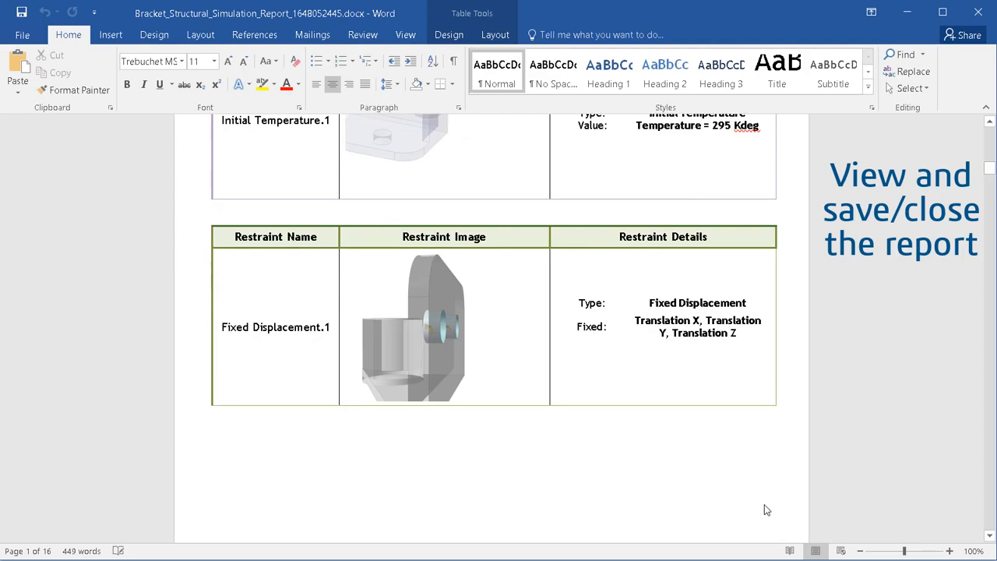
scroll(765, 505, down, 10)
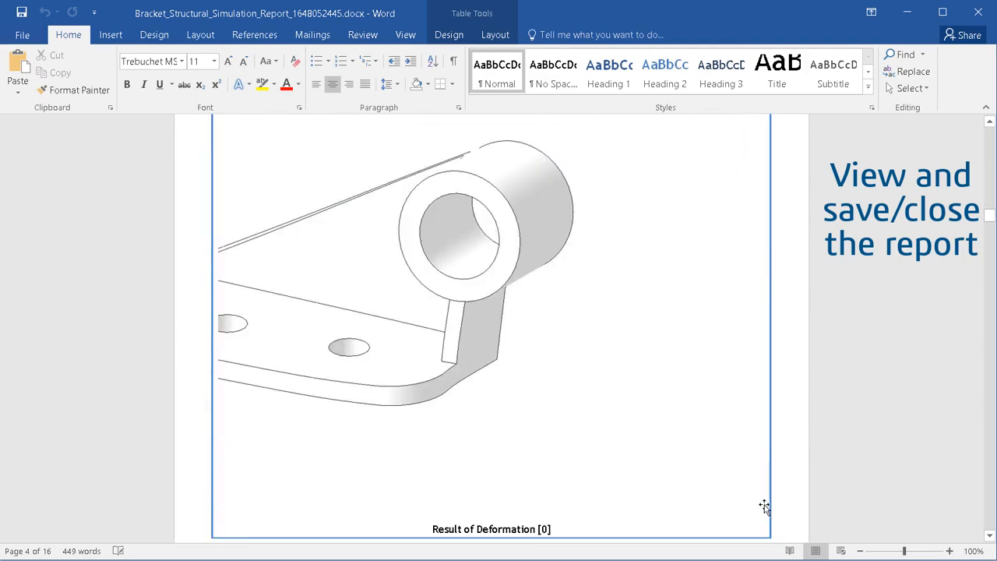
click(977, 15)
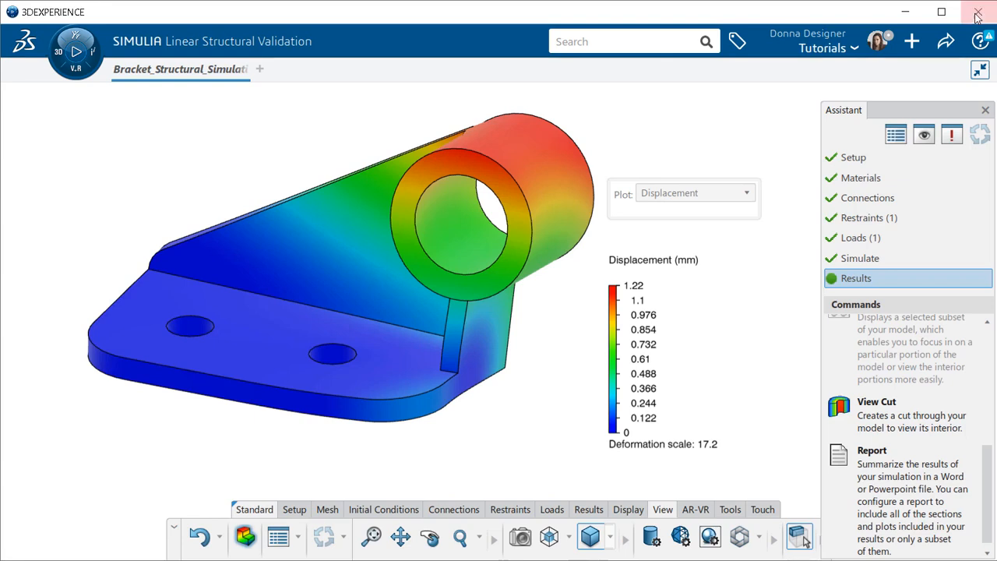
- Save the bracket structural simulation
click(942, 42)
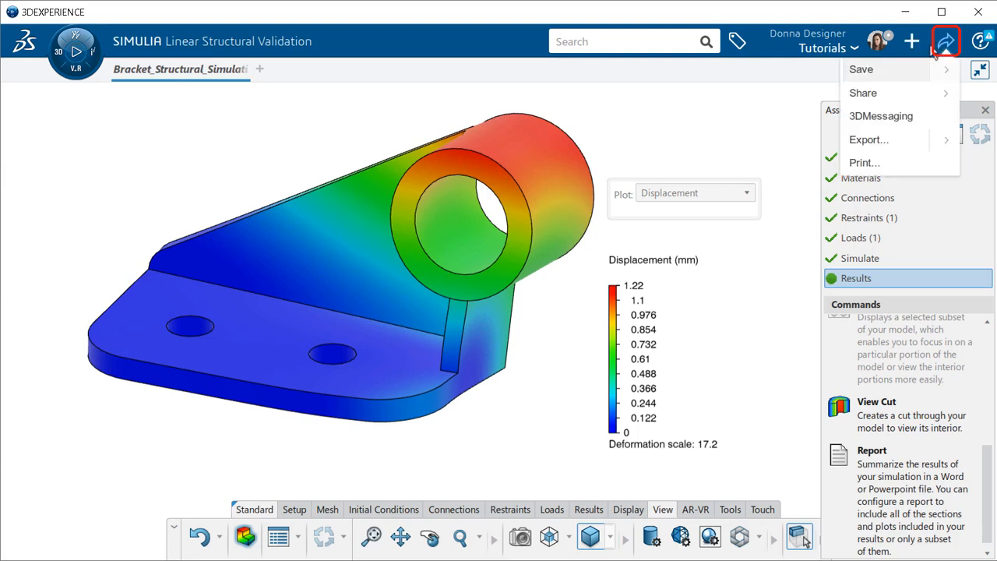
click(904, 77)
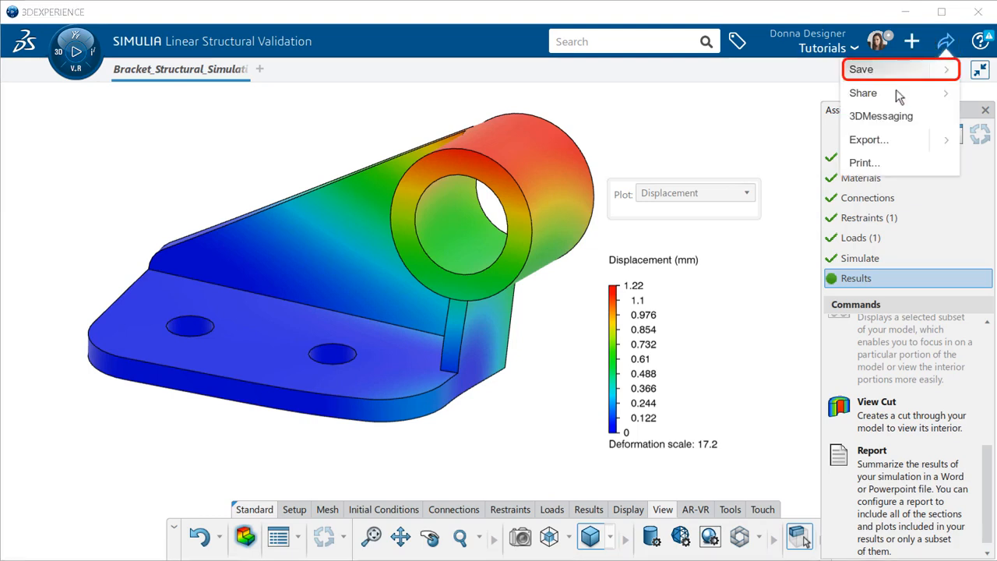